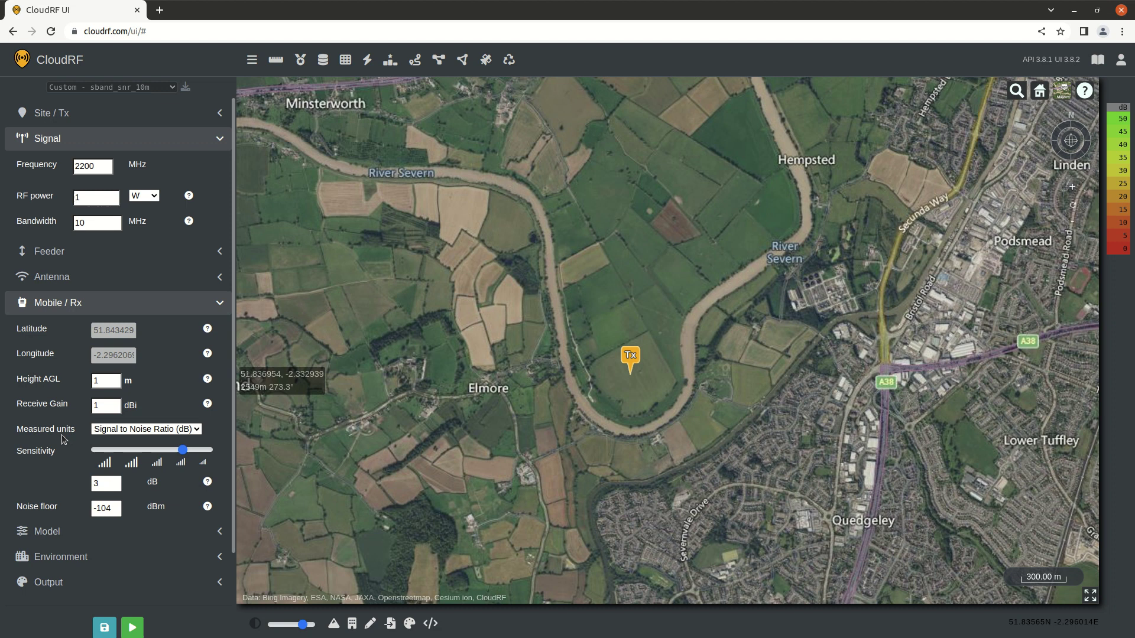
Run SNR coverage with the sband_snr_1.4m template (1.4 MHz, -112 dBm), then reselect sband_snr_10m.
click(119, 487)
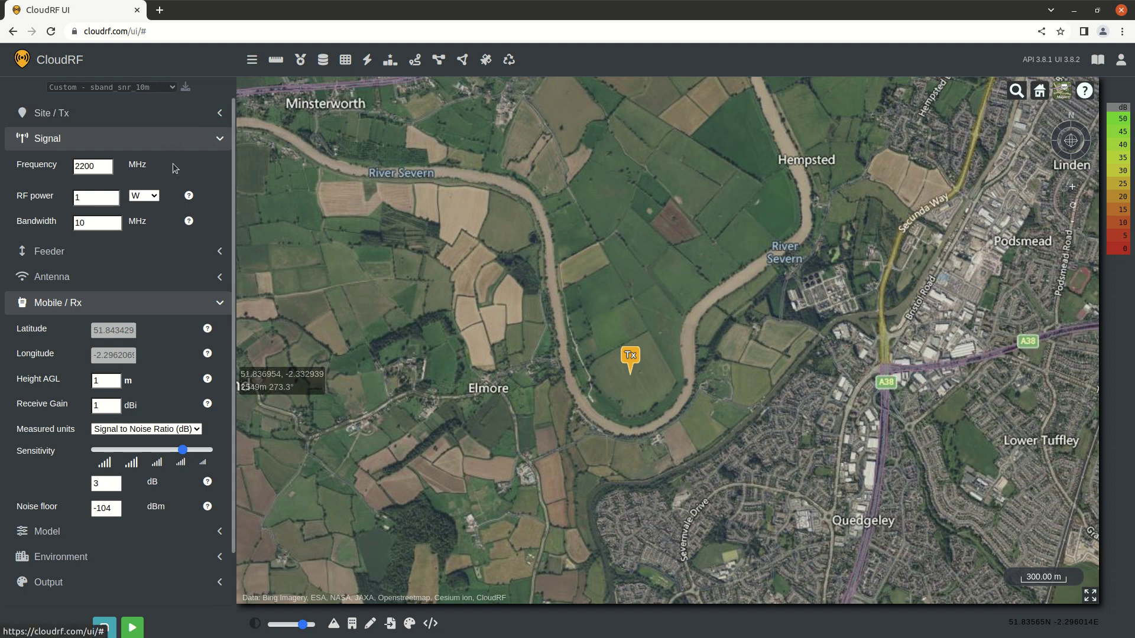
click(128, 89)
click(143, 126)
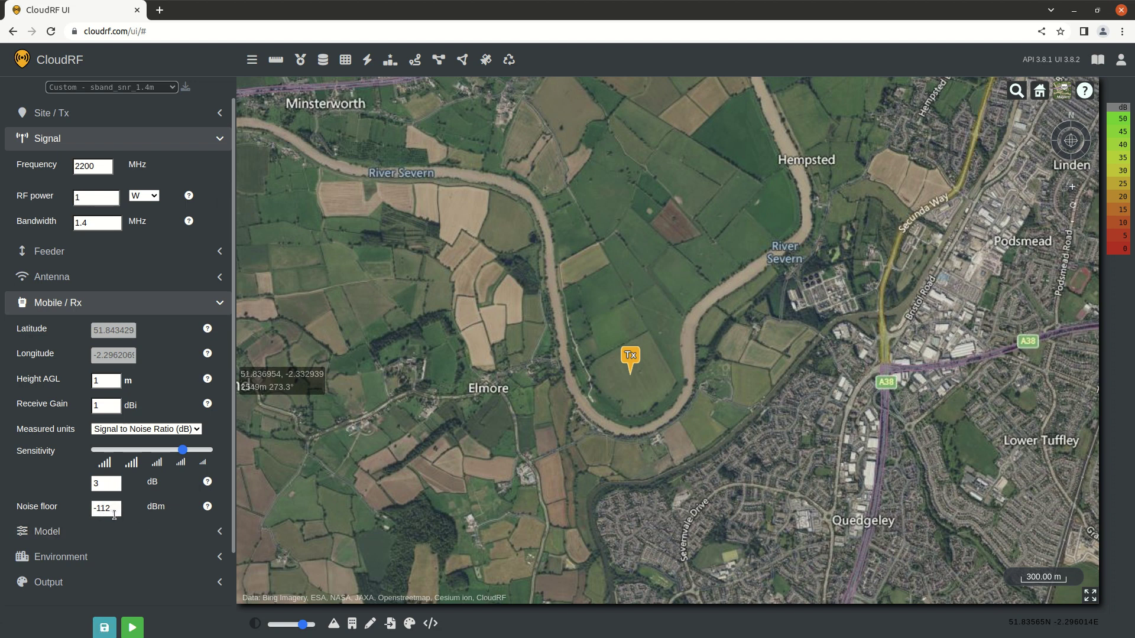
click(136, 630)
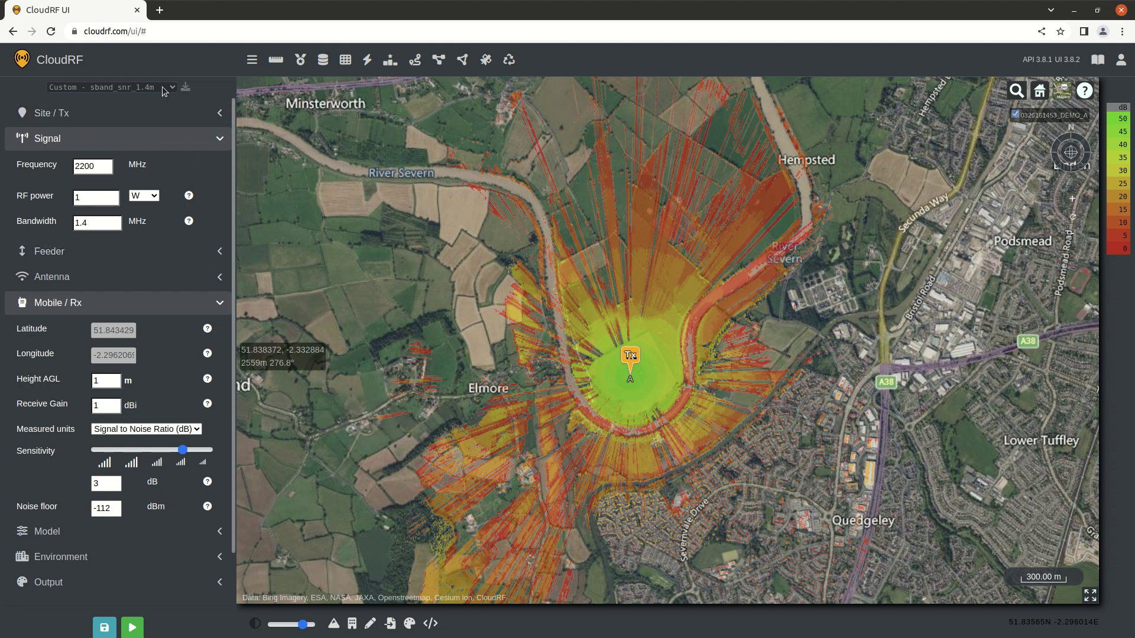
key(Down)
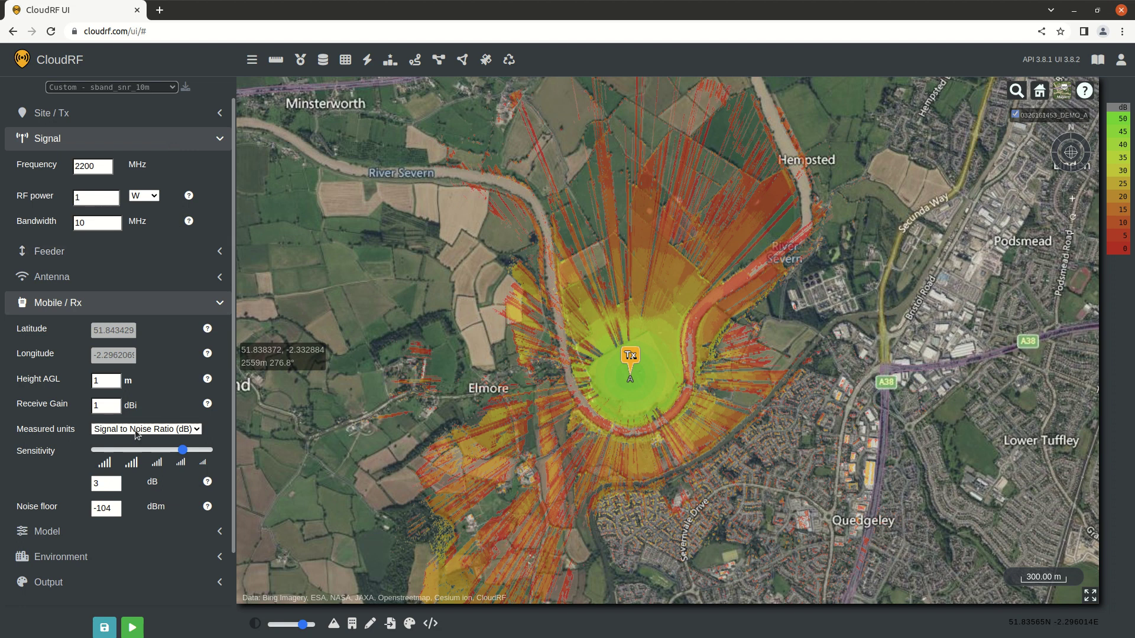
Calculate SNR coverage with the 10 MHz, -104 dBm noise floor settings.
click(113, 514)
click(43, 485)
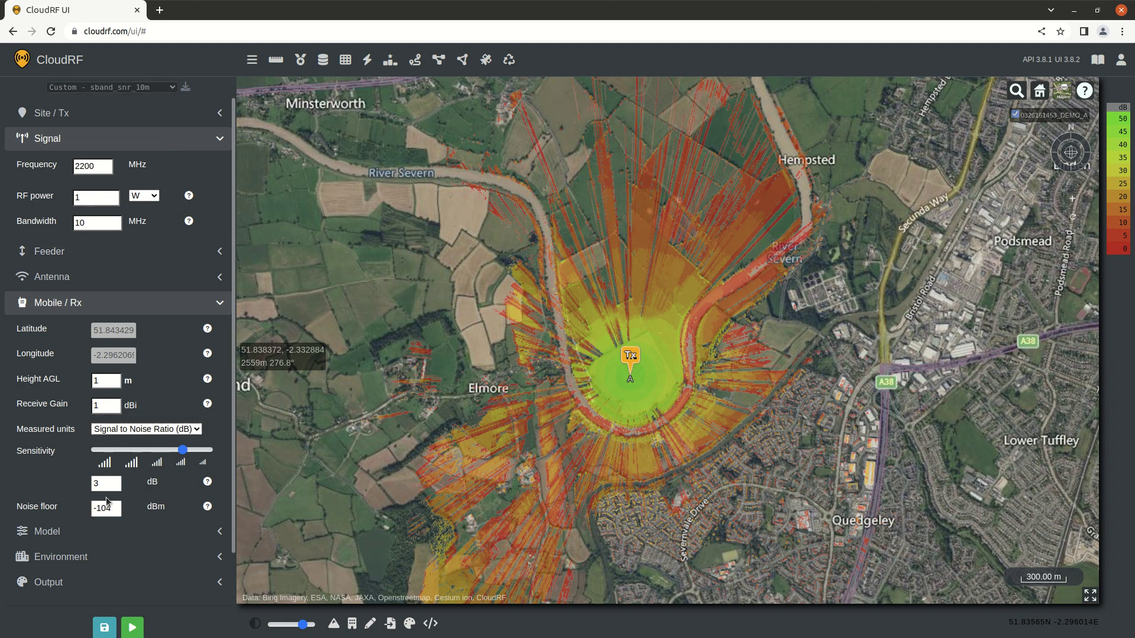
click(136, 629)
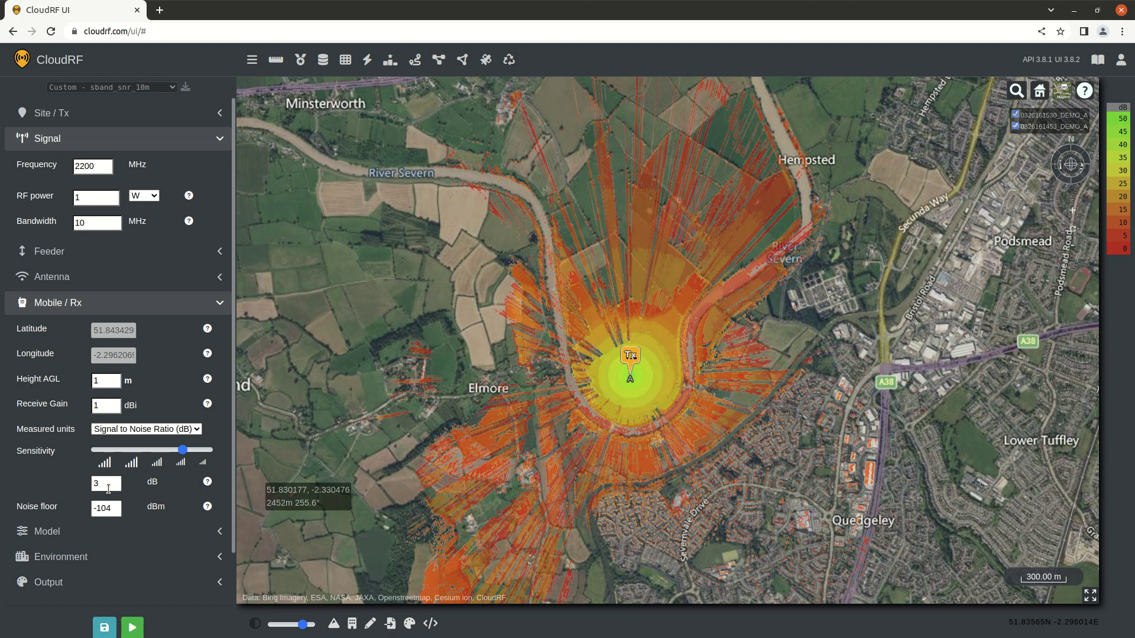
Toggle the 1.4 MHz coverage layer off, on and off again to compare footprints.
click(1015, 126)
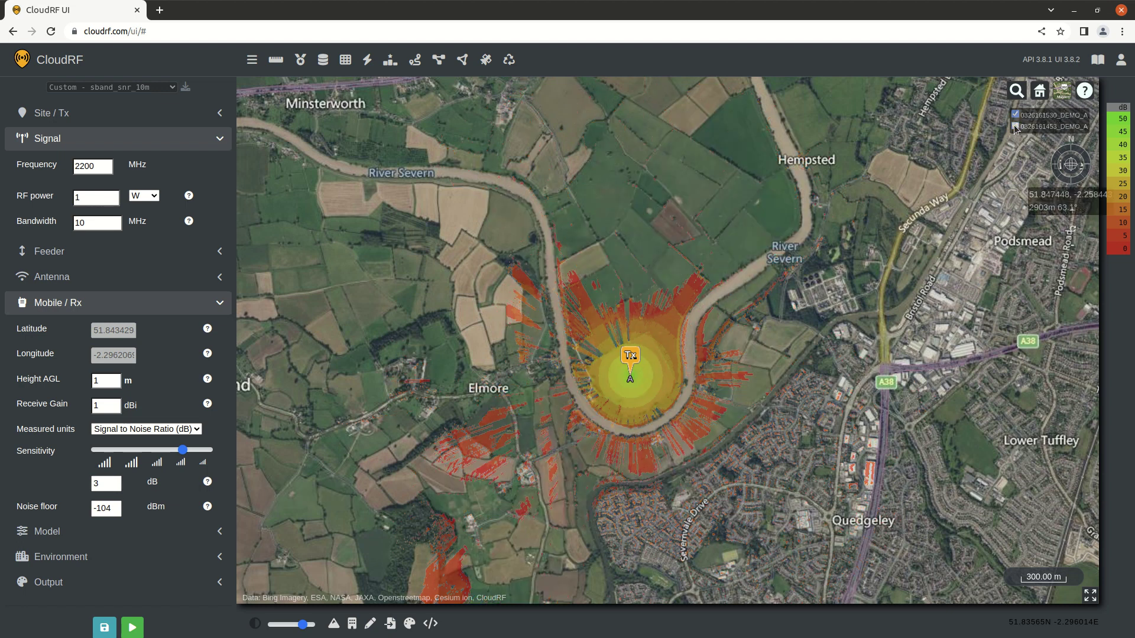
click(1015, 126)
click(1015, 127)
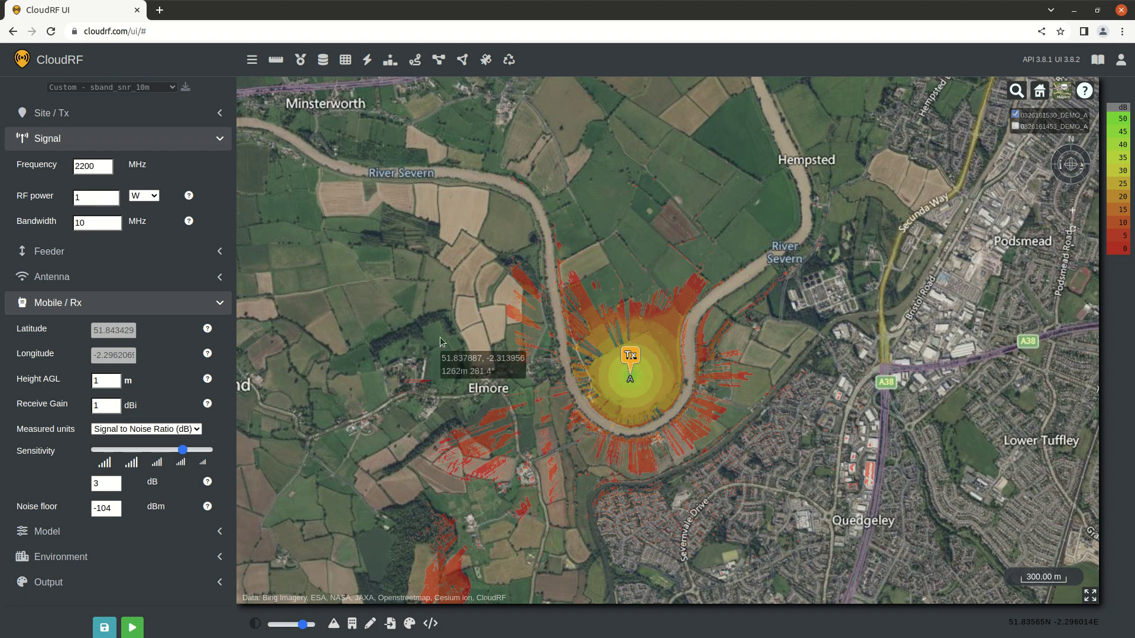
Load the sband_snr_20m template (20 MHz, -101 dBm) and calculate its SNR coverage.
click(162, 90)
click(161, 144)
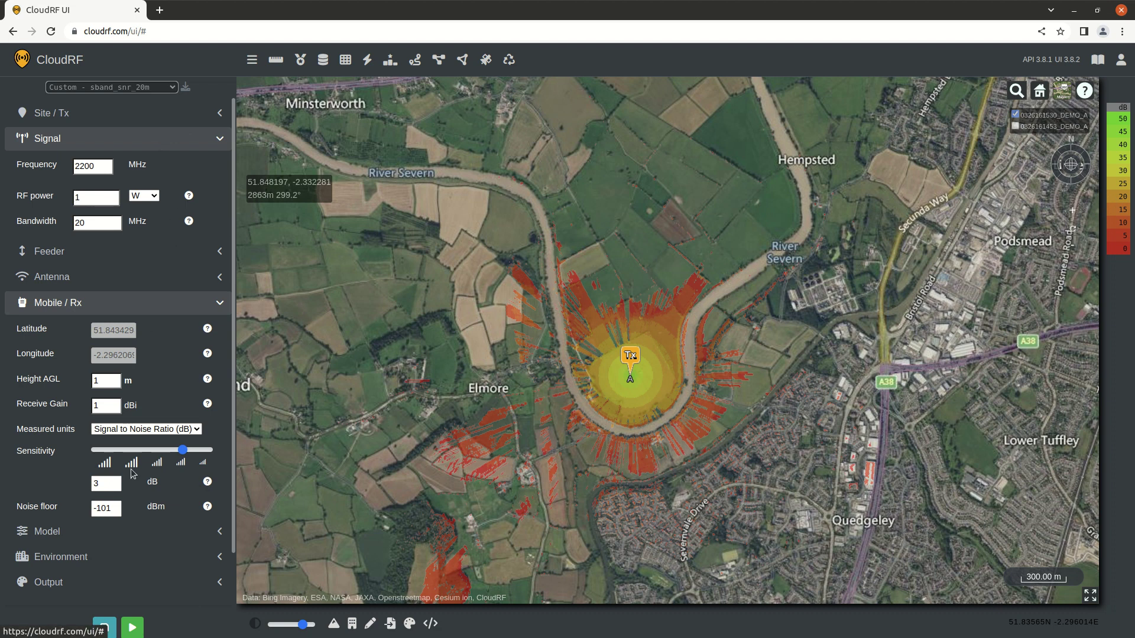
click(132, 627)
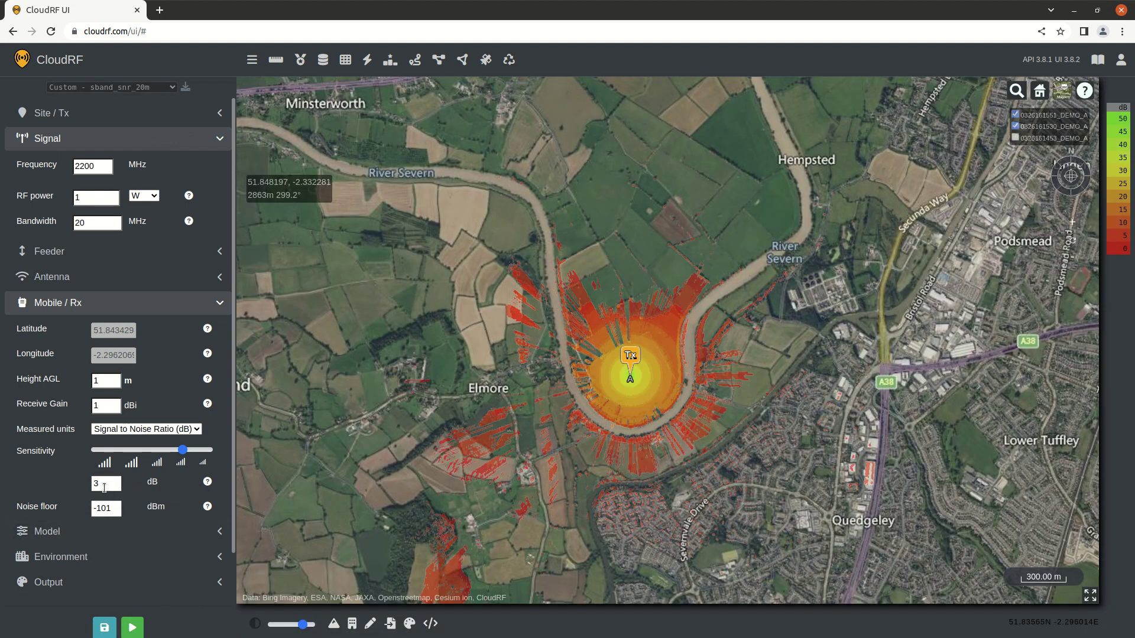
Hide the 10 MHz layer to compare, then clear all coverage layers from the map.
click(1015, 126)
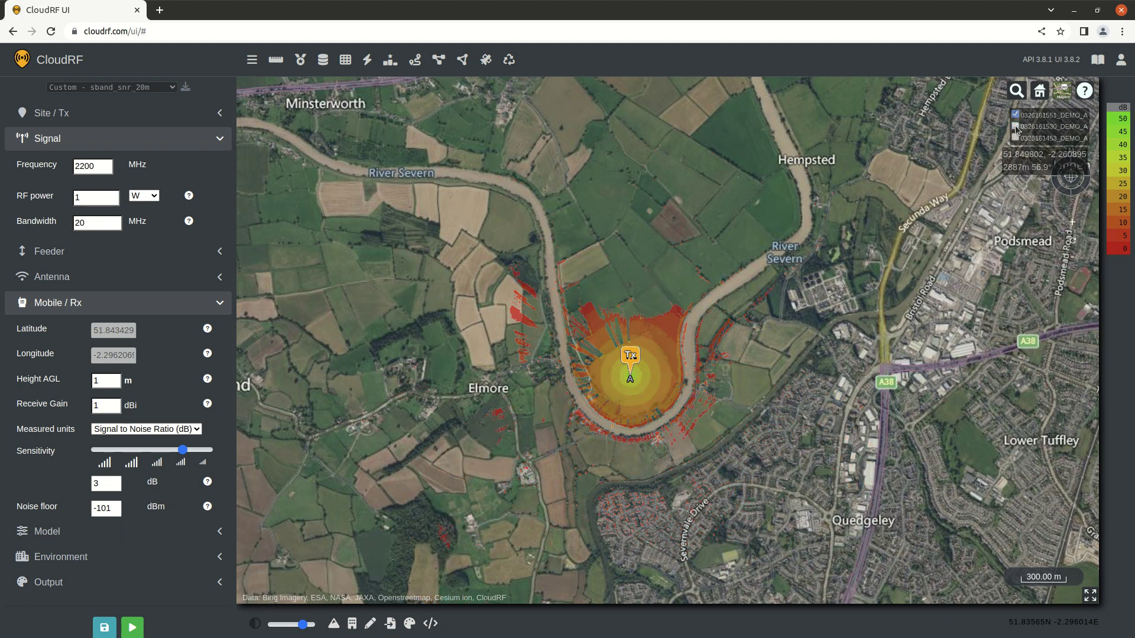
scroll(627, 374, up, 5)
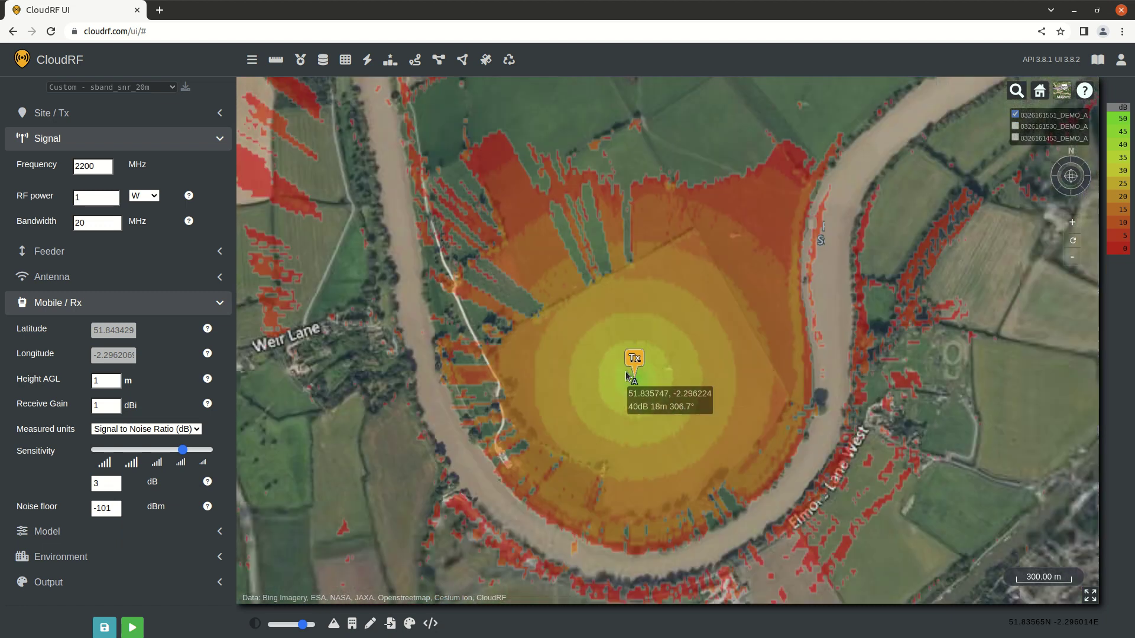
scroll(628, 374, down, 5)
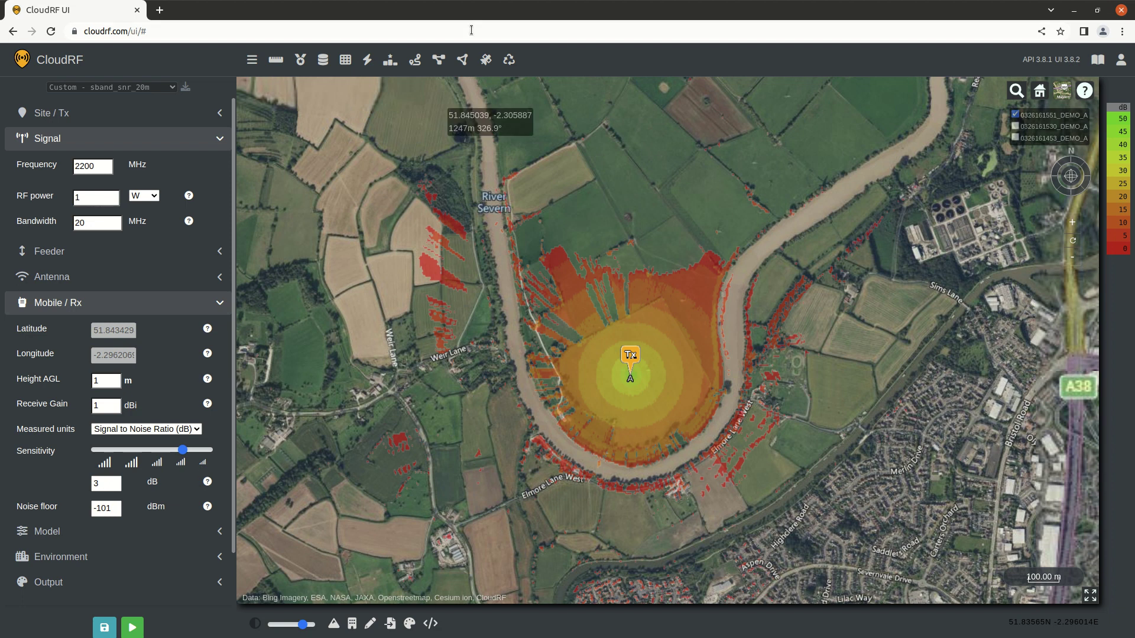
click(509, 59)
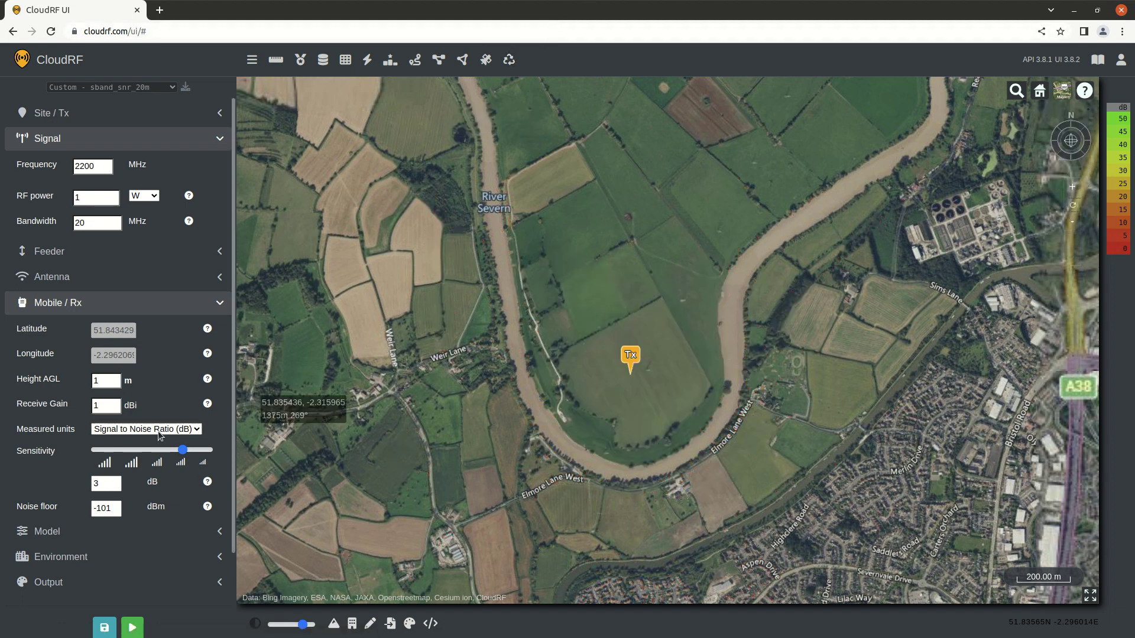
Switch measured units to Bit-Error-Rate with 64QAM modulation, pick a BER threshold, and run coverage.
click(139, 483)
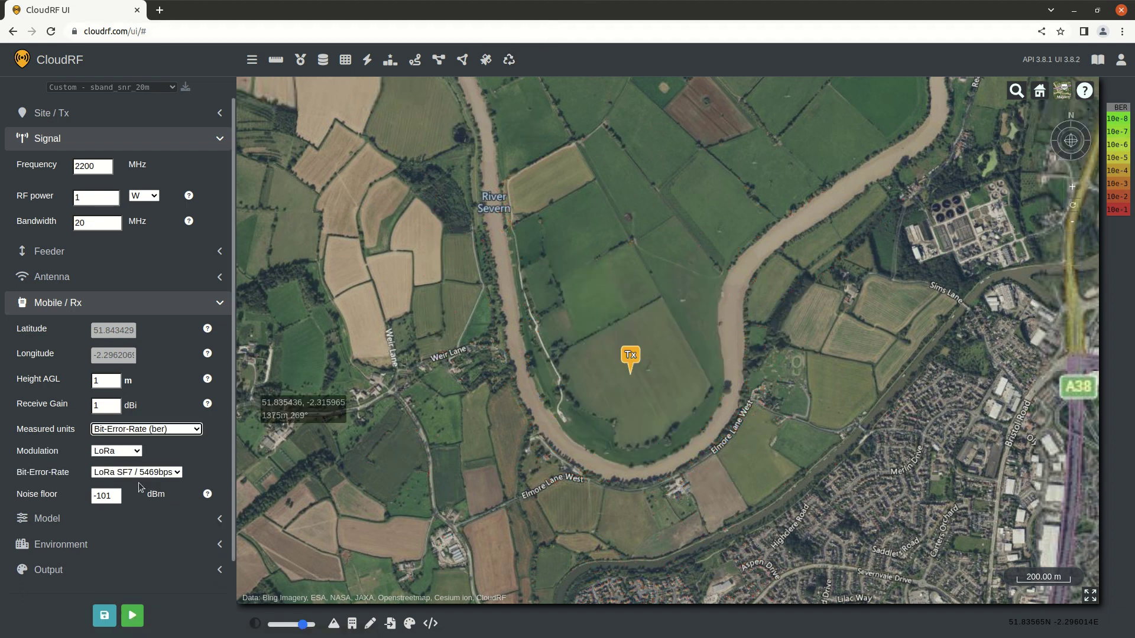
click(136, 453)
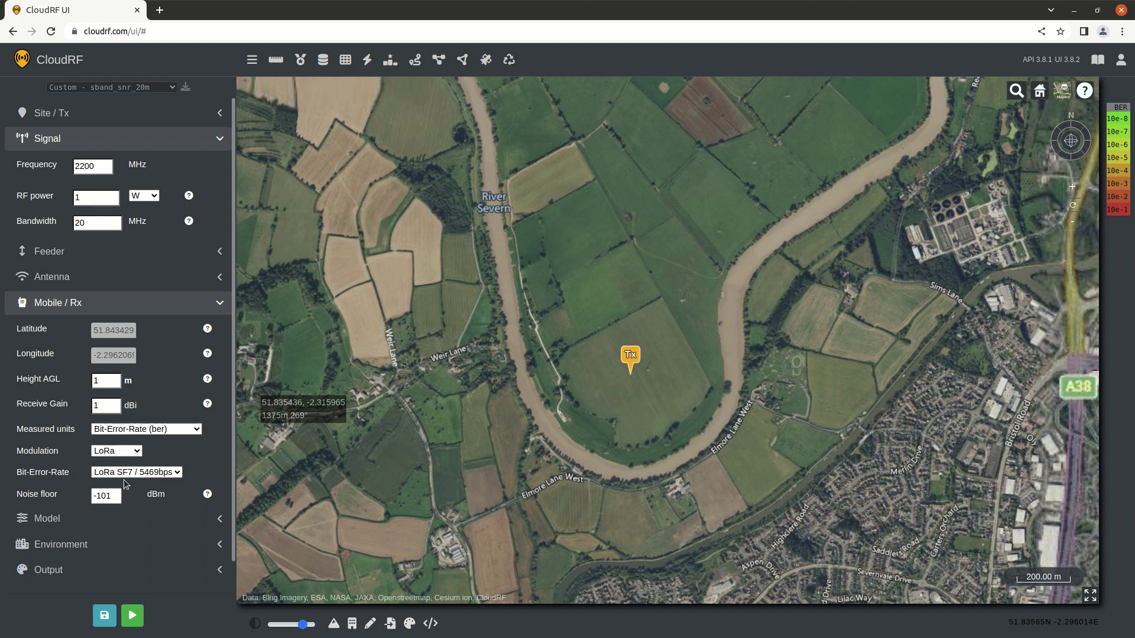
key(Down)
key(Down)
key(Down)
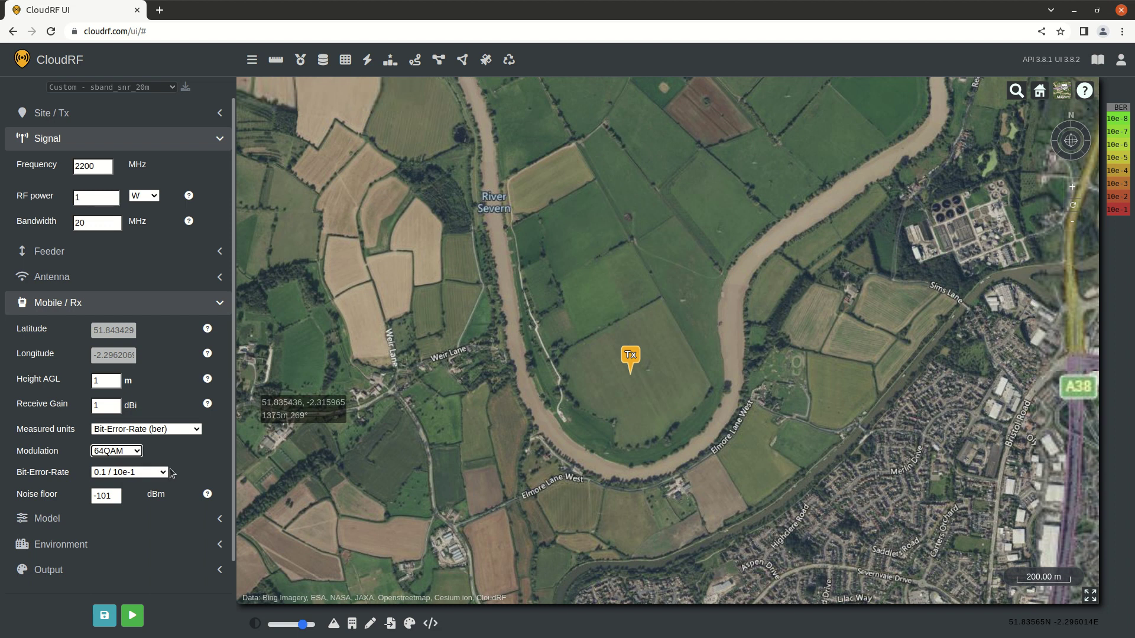
click(155, 473)
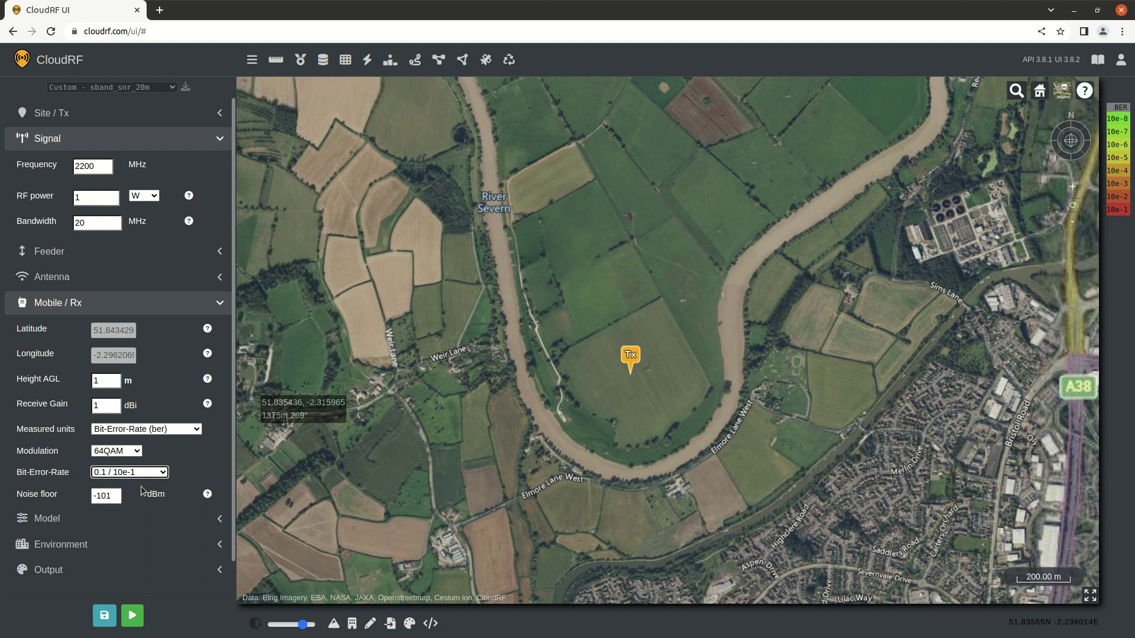
click(147, 544)
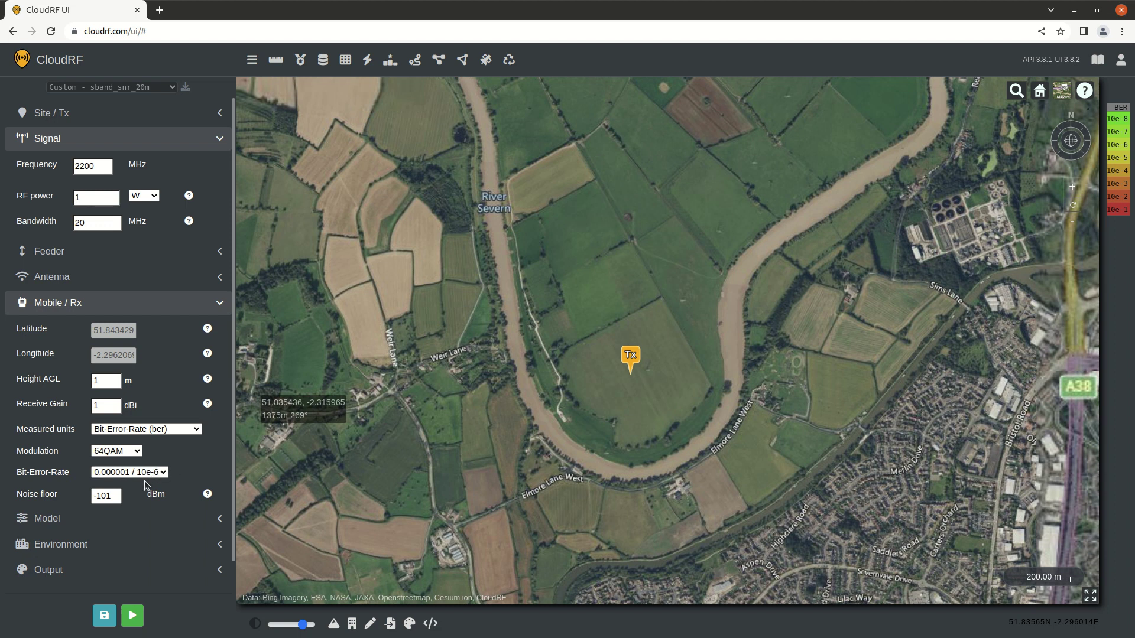
click(133, 615)
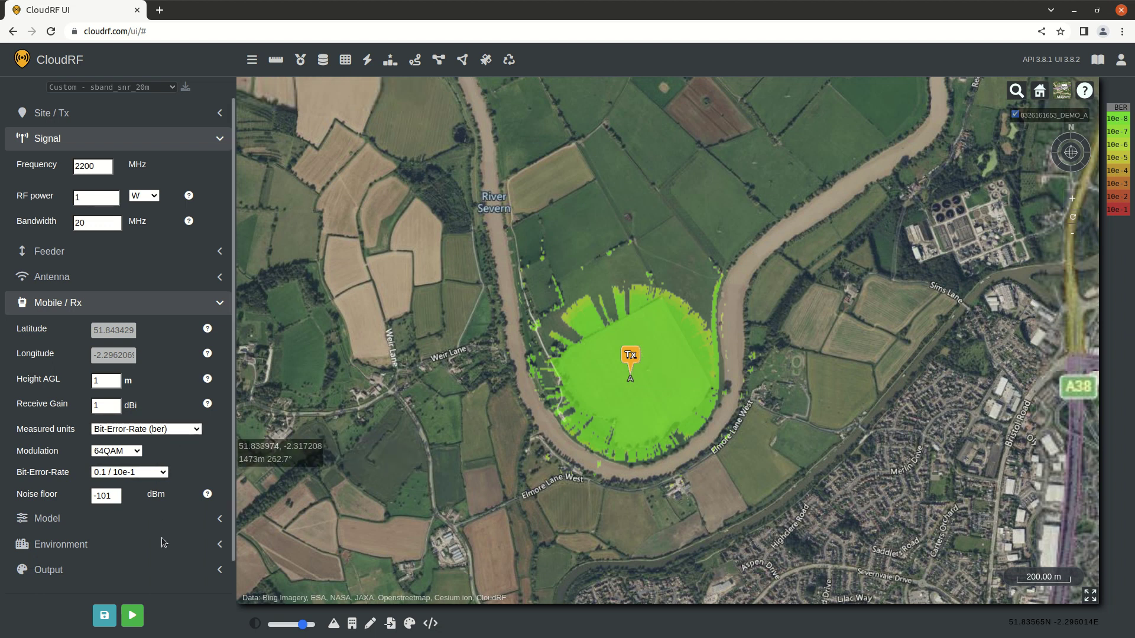
Run coverage at the 10e-6 BER threshold, then switch measured units to RSRP (dBm).
click(133, 617)
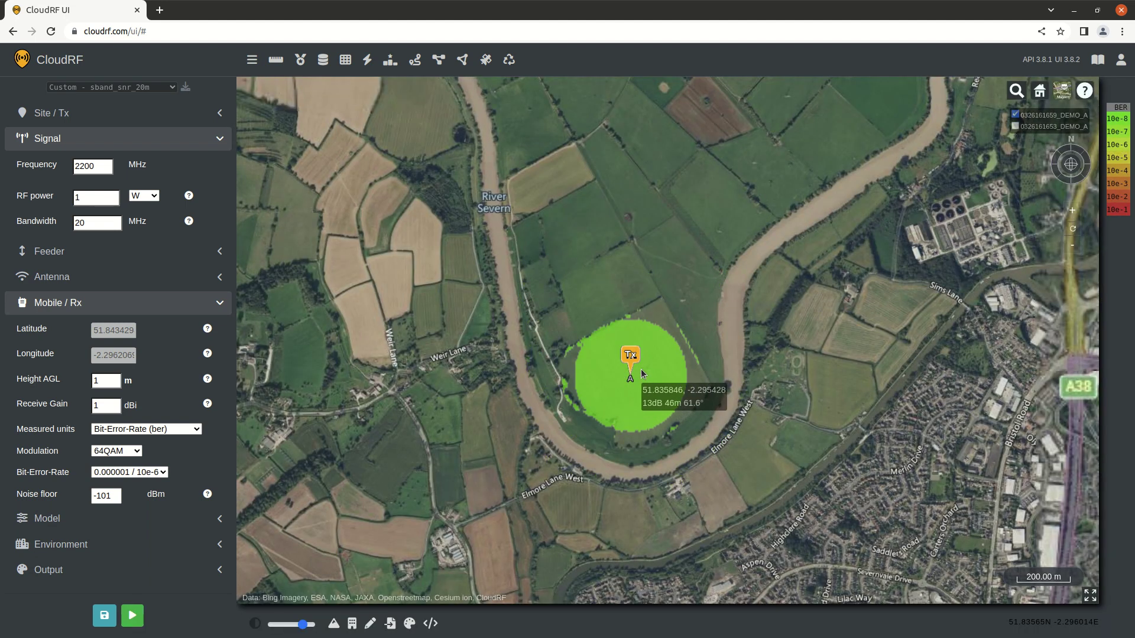
scroll(643, 373, up, 3)
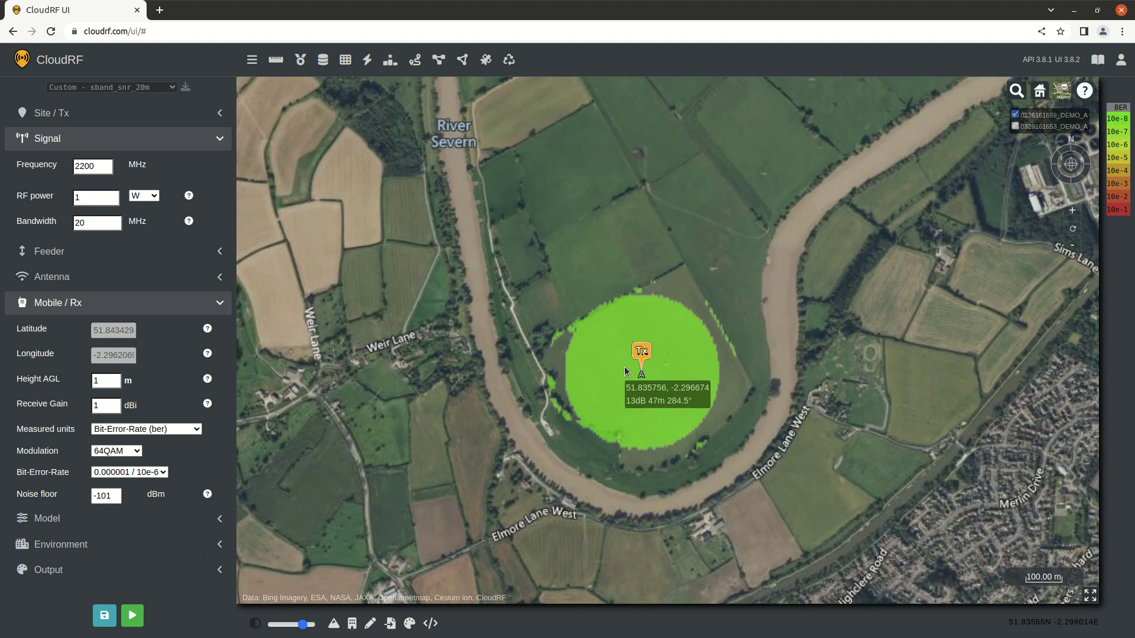
scroll(624, 376, down, 3)
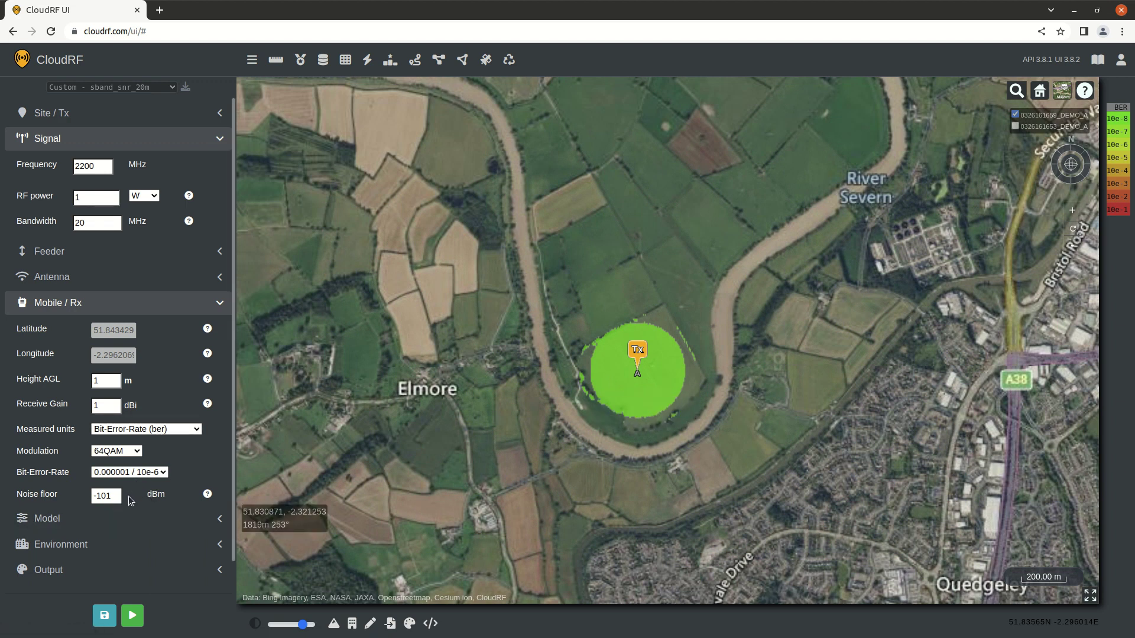
key(r)
click(690, 152)
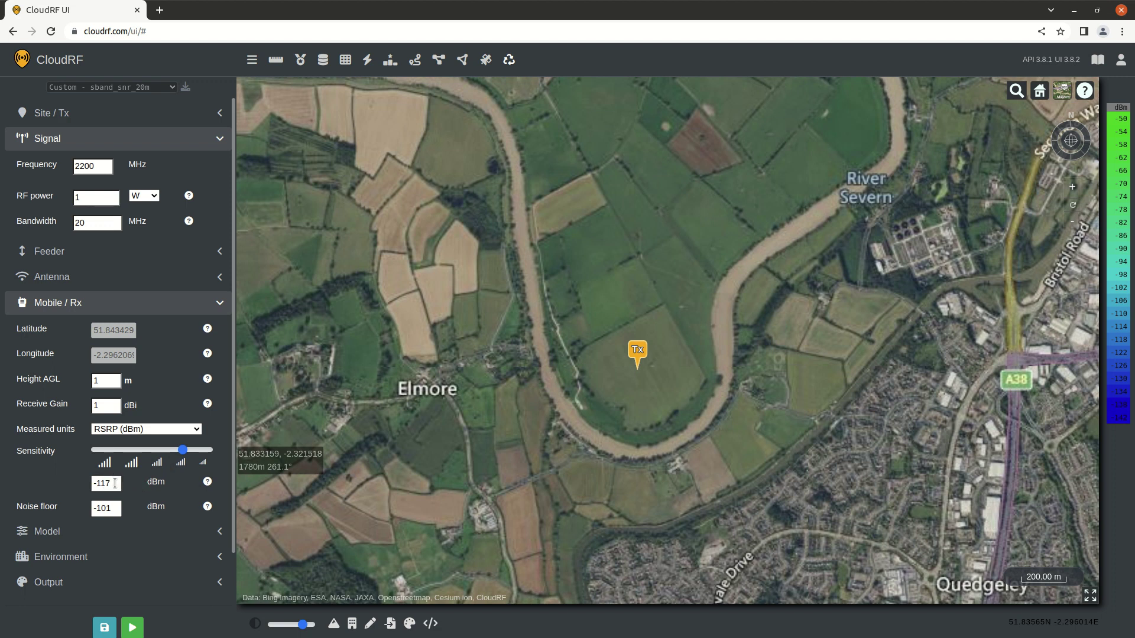
Lower receiver sensitivity from -117 to -120 dBm and run the RSRP coverage calculation.
drag(115, 483, 71, 482)
text(-120)
click(70, 483)
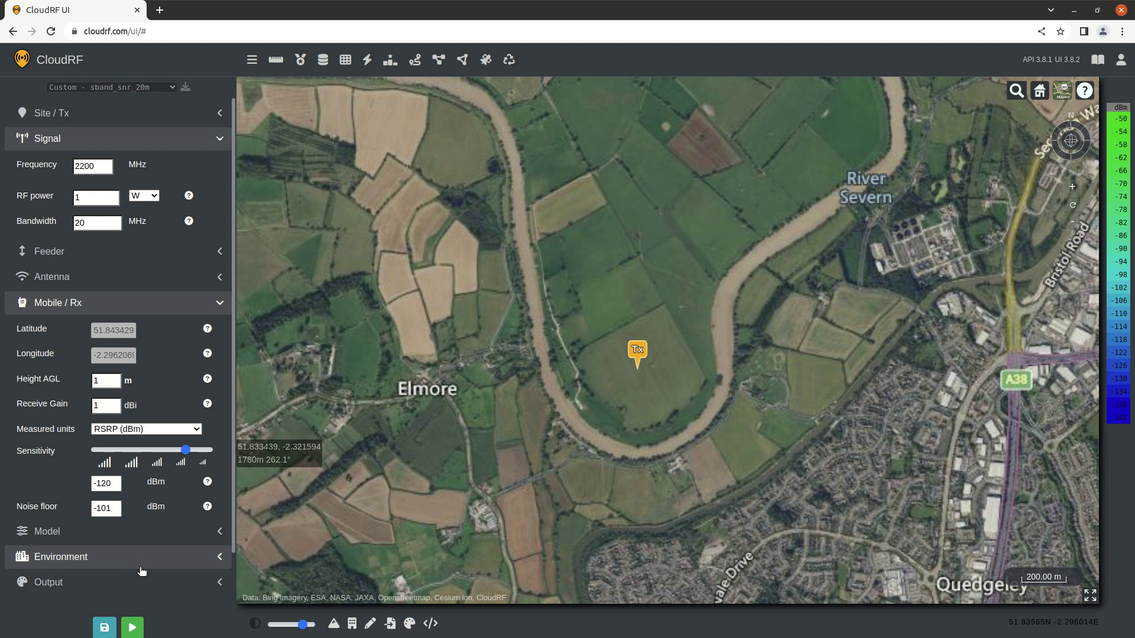
click(132, 628)
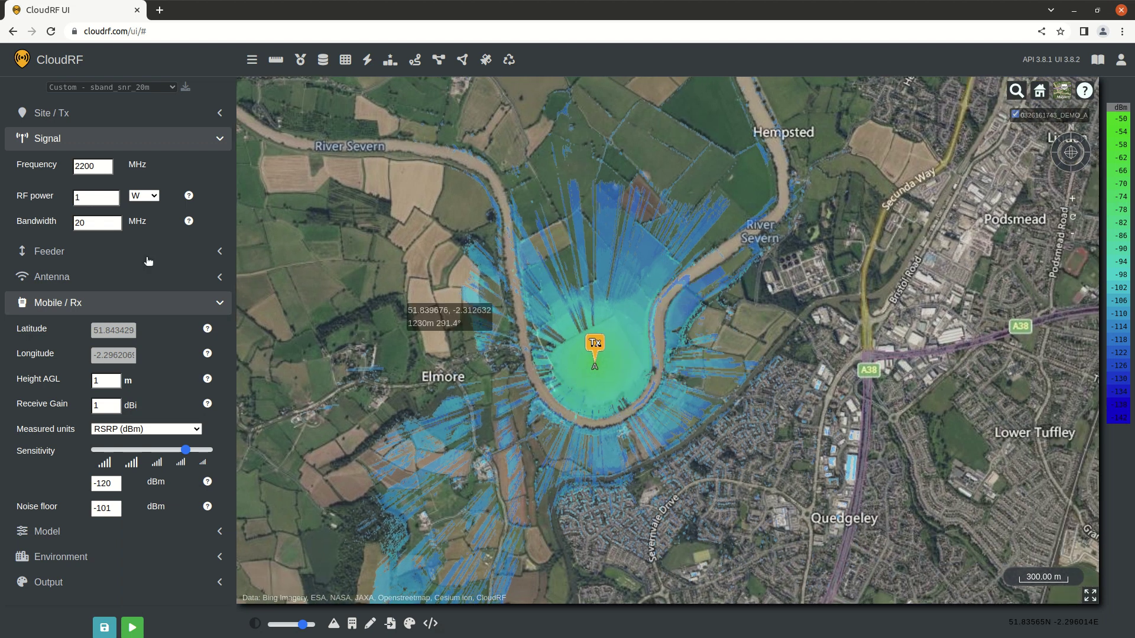
Change bandwidth from 20 to 2 MHz, accept the -111 dBm noise floor, and rerun coverage.
drag(104, 224, 53, 219)
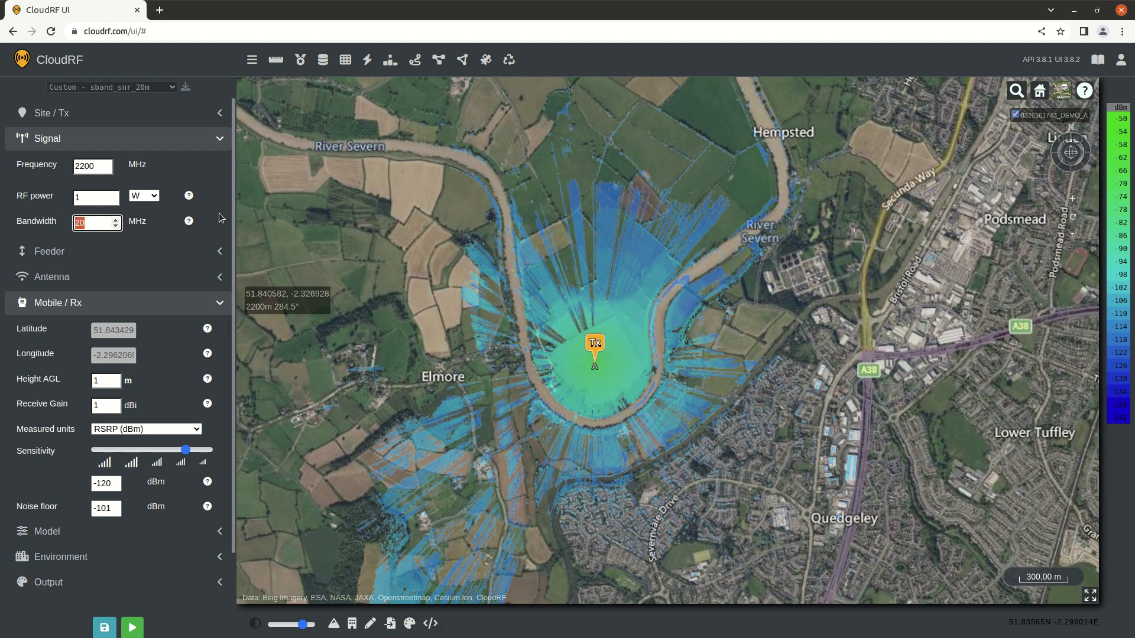
text(2)
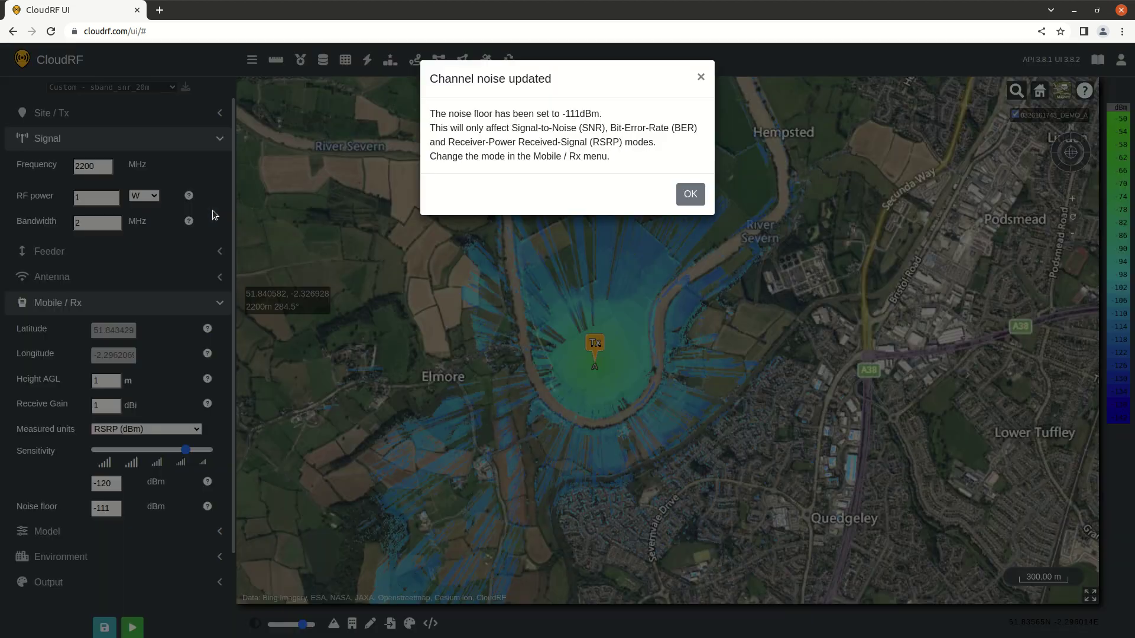
click(689, 195)
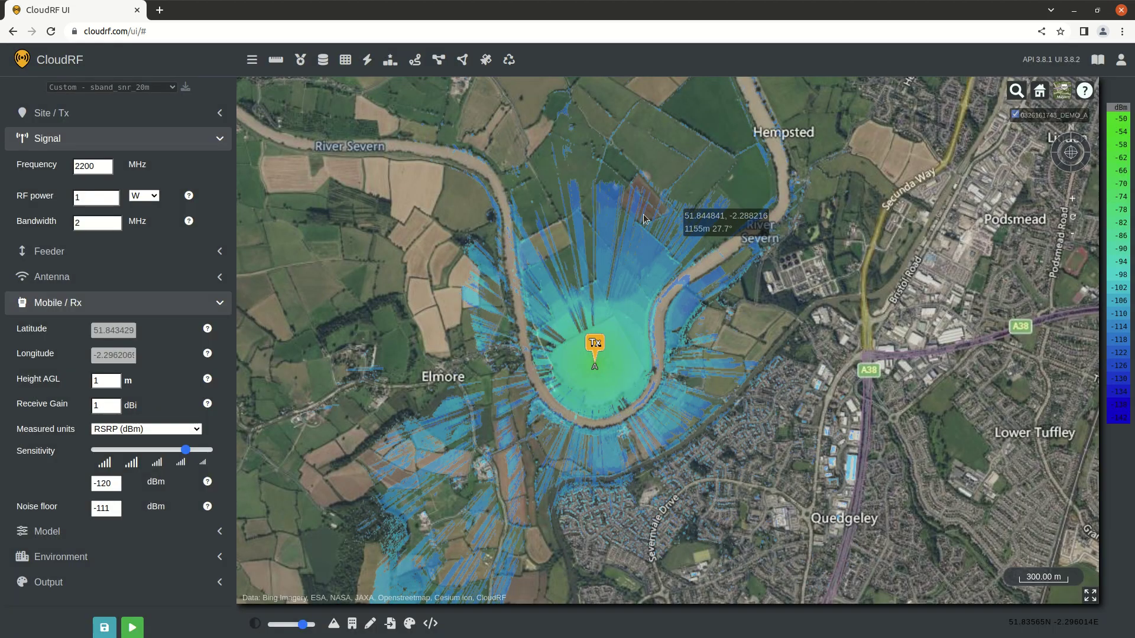
click(133, 628)
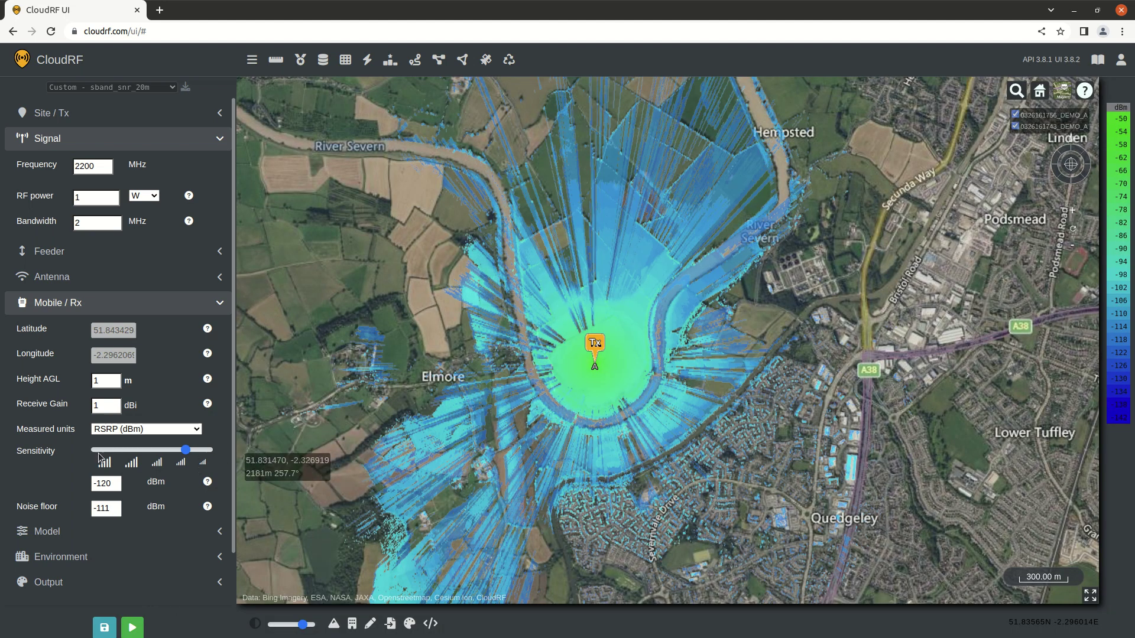
Compare the 2 MHz and 20 MHz RSRP layers by toggling them, then hide both.
scroll(680, 222, down, 3)
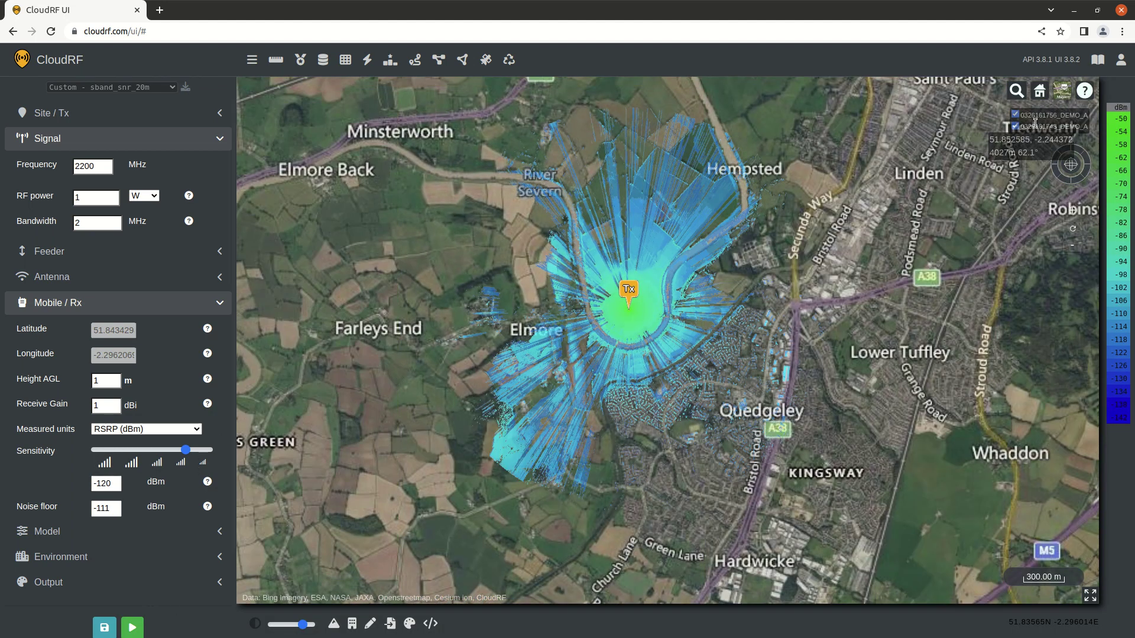
click(1015, 126)
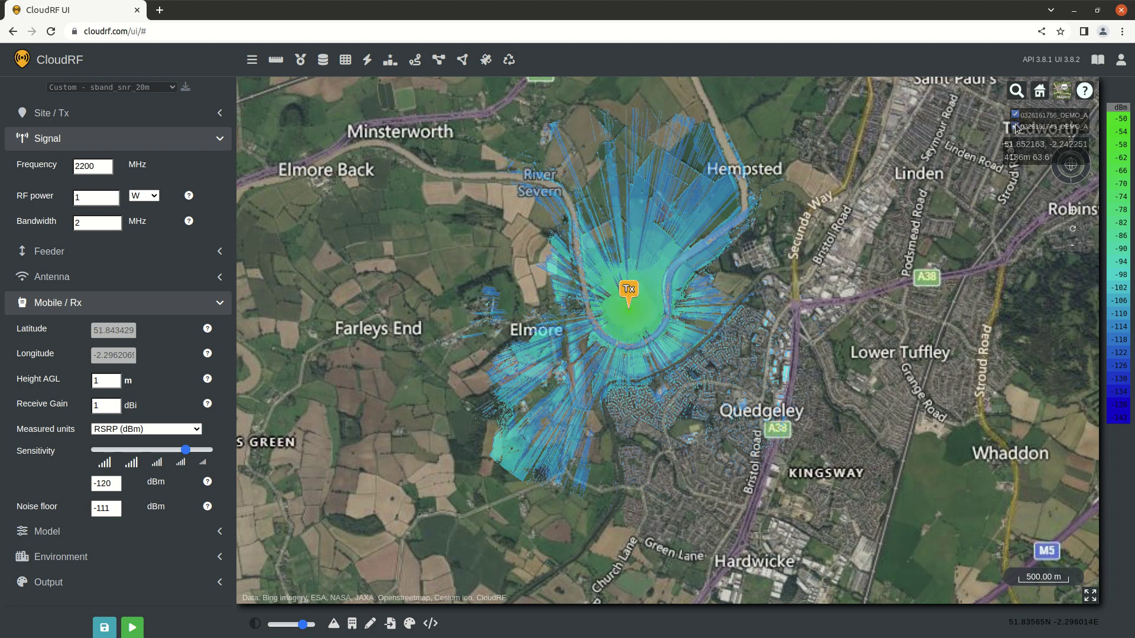
click(1015, 114)
click(1015, 115)
click(1015, 114)
click(1015, 115)
click(1015, 126)
click(1015, 114)
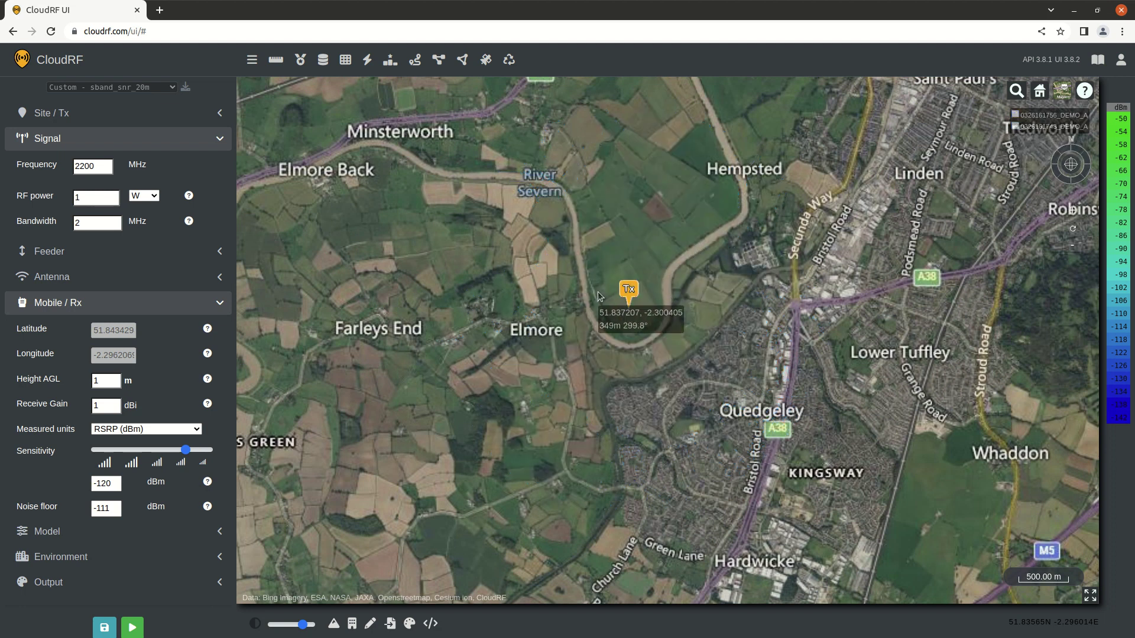